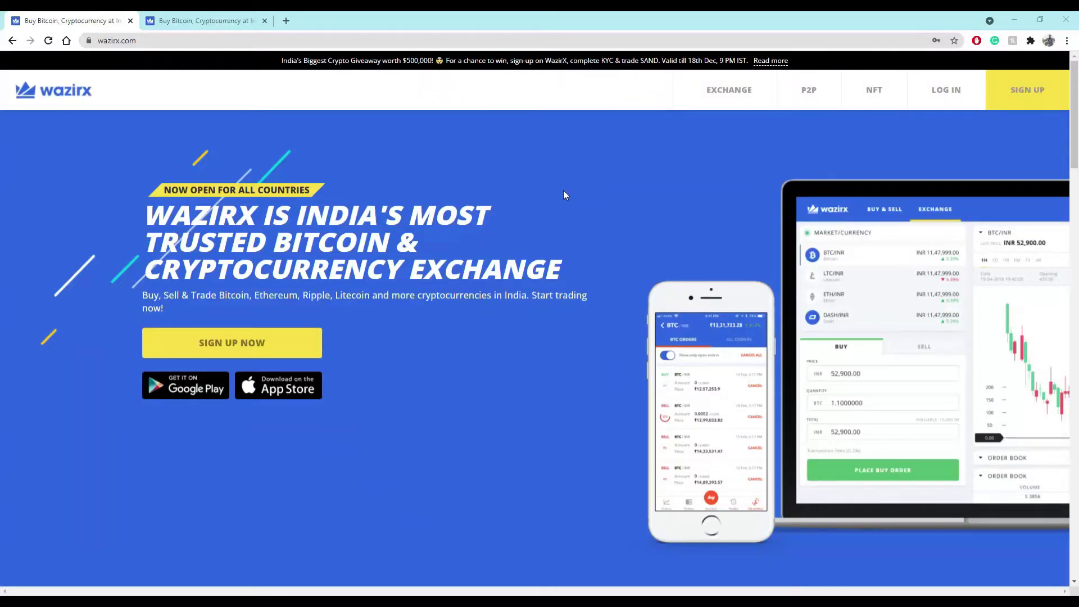
Step: Sign in to WazirX with the saved email, password and one-time code
click(169, 41)
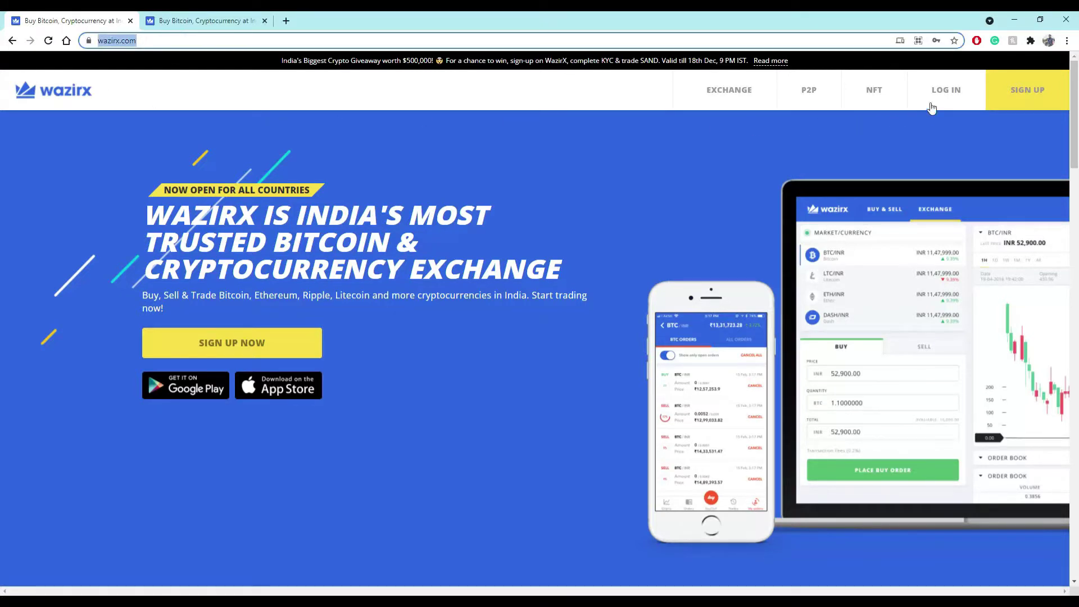
click(944, 93)
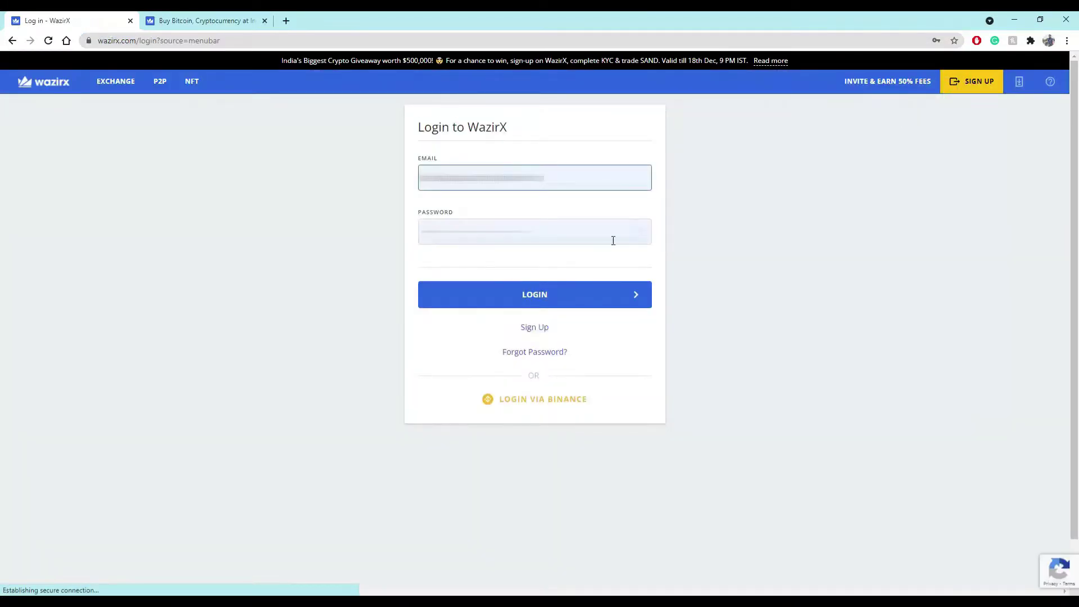
click(602, 294)
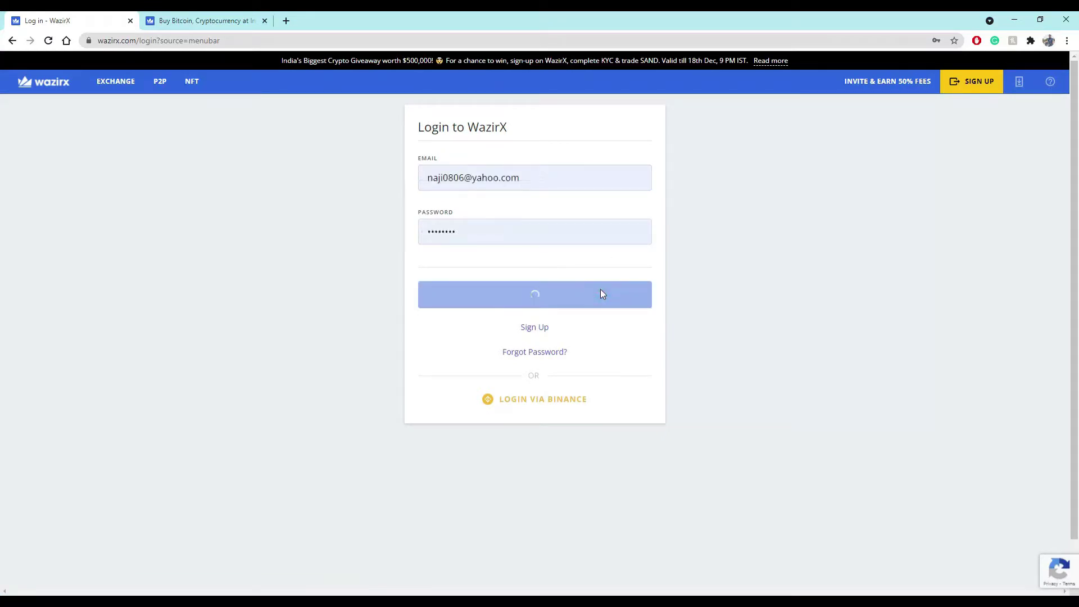
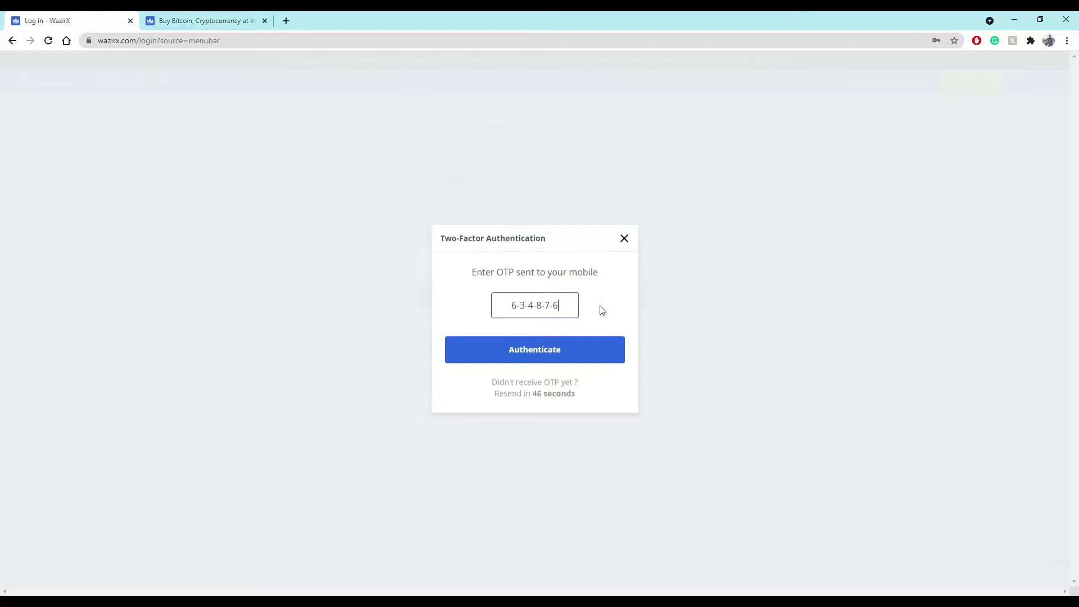
click(602, 350)
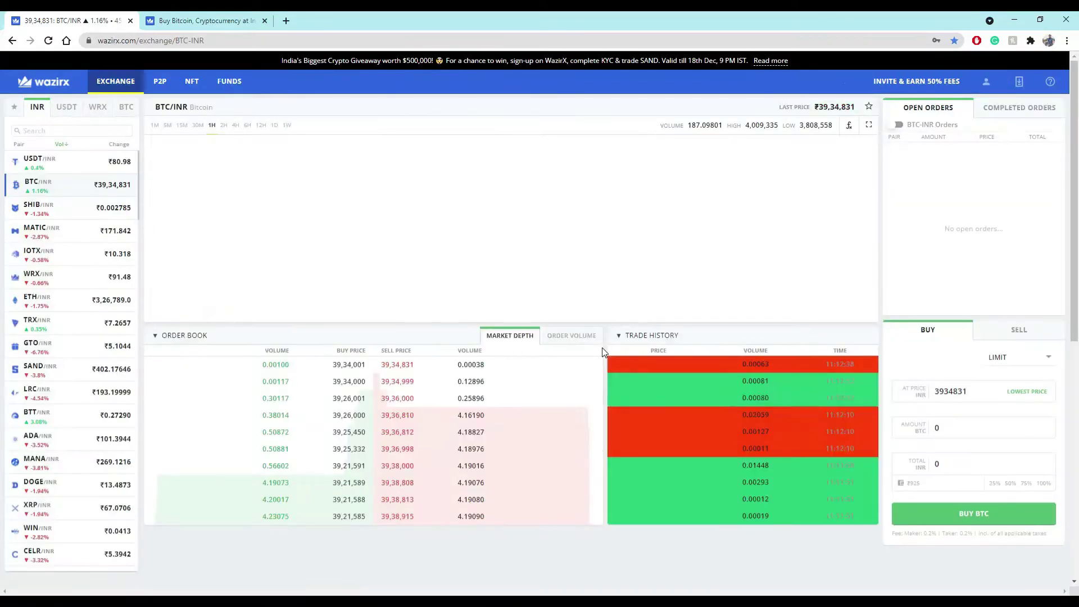
mouse_move(229, 81)
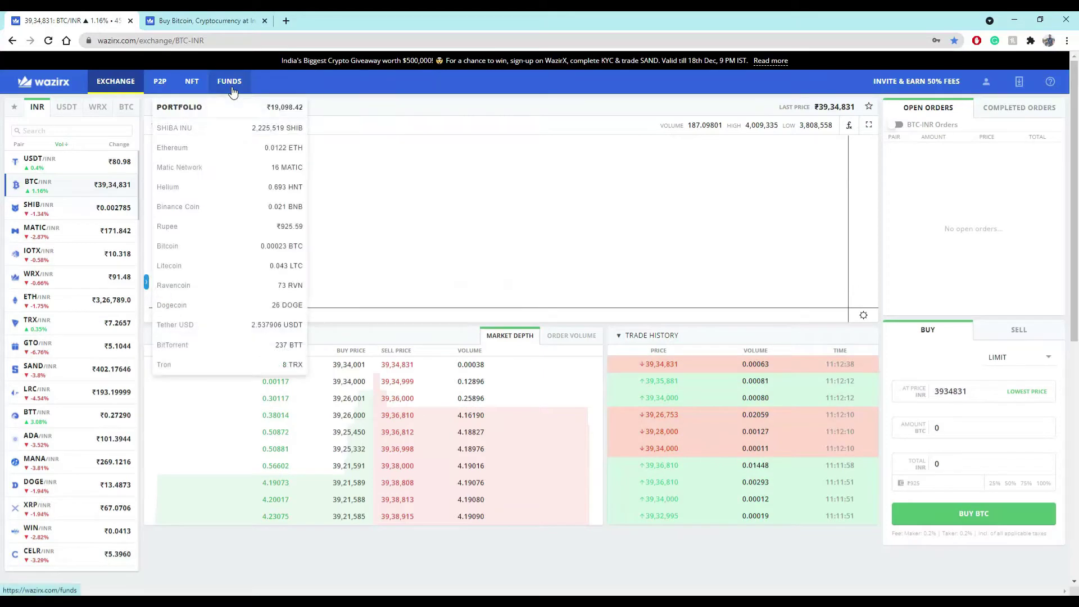
Step: On the Funds page, reveal the Ethereum deposit address and QR code, then copy the address
click(231, 87)
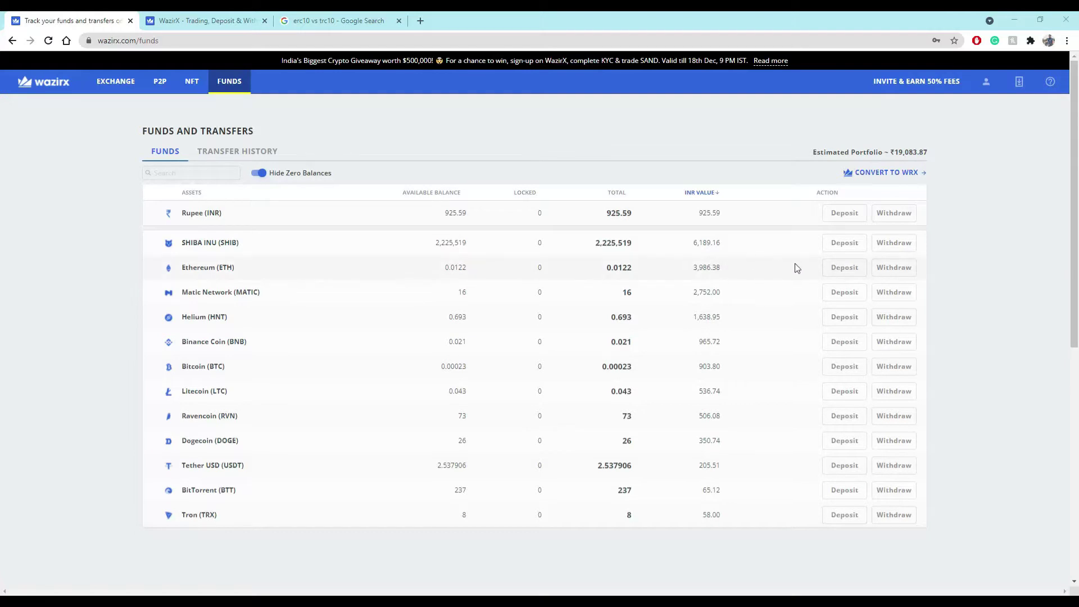
click(843, 267)
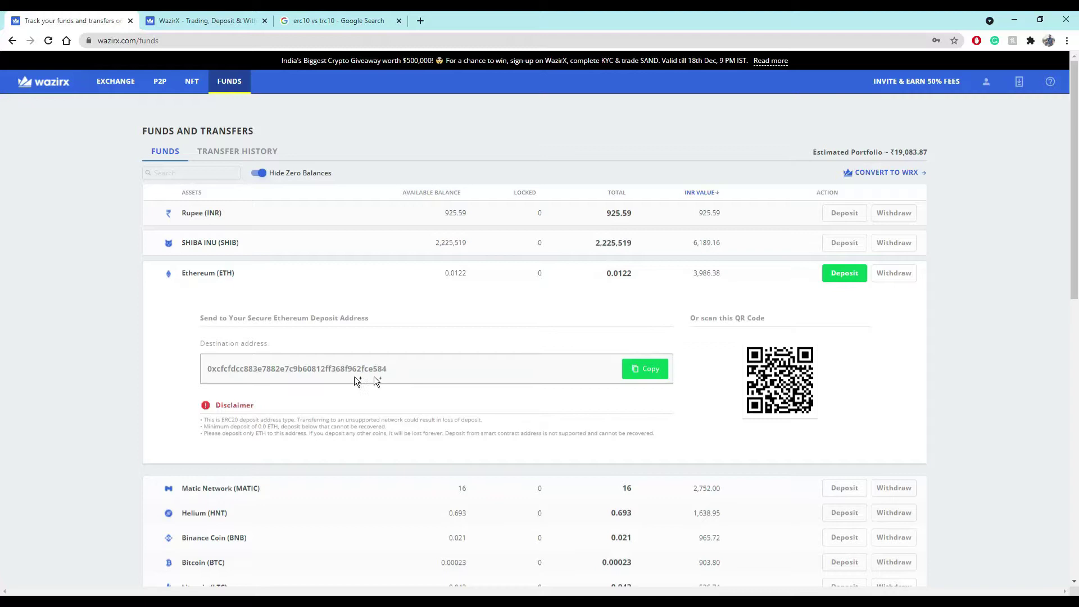
click(638, 371)
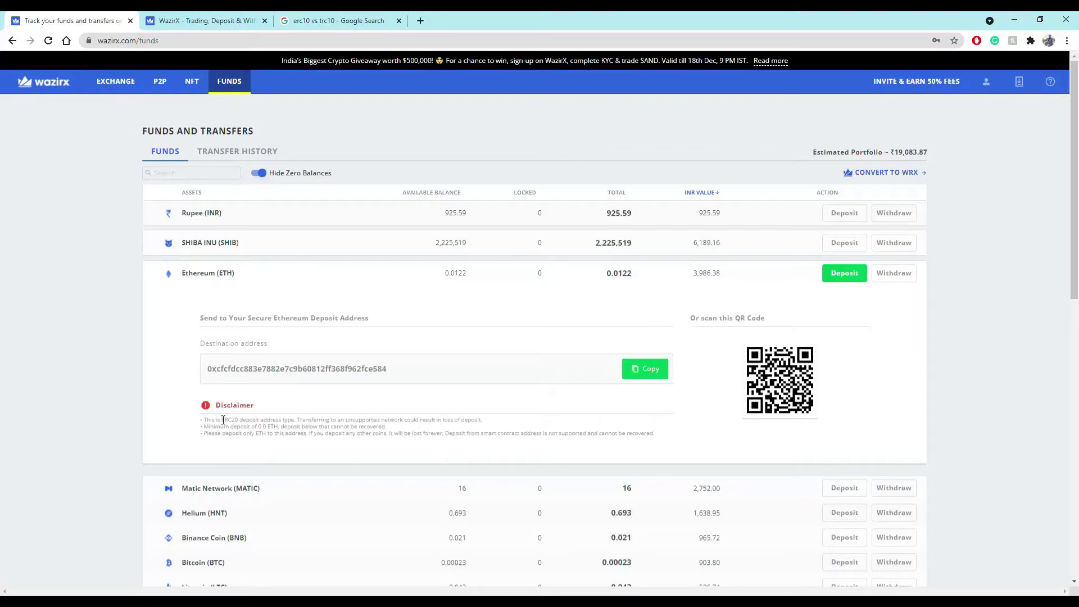
Step: Highlight ERC20, the 0.0 ETH minimum and the lost-funds warning in the Ethereum disclaimer
drag(224, 420, 240, 422)
drag(255, 426, 279, 426)
drag(256, 435, 269, 435)
drag(387, 433, 445, 434)
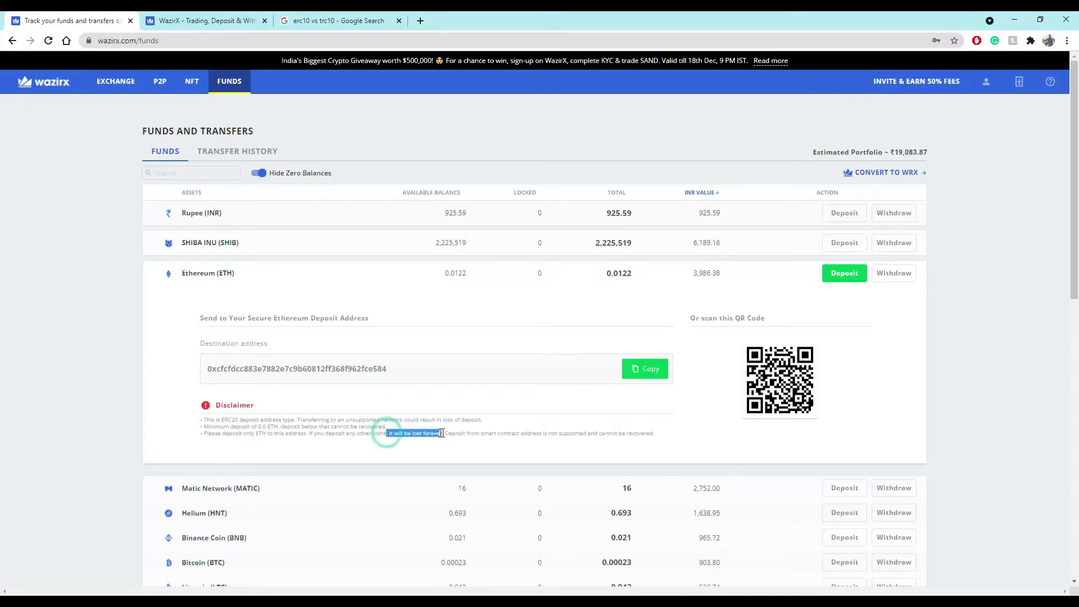
scroll(462, 448, down, 2)
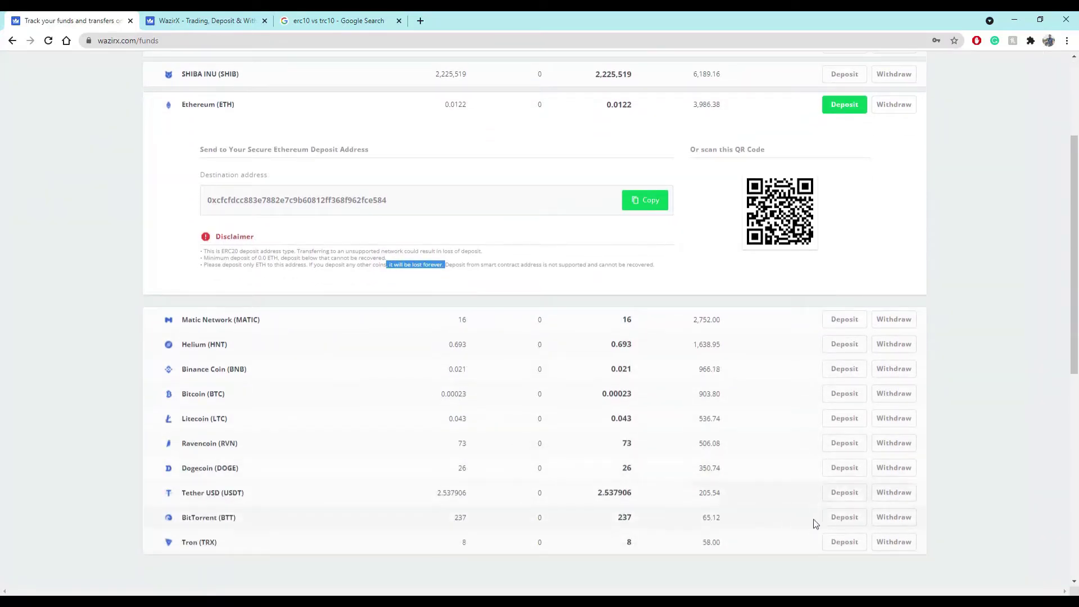
Step: Show BitTorrent's deposit details, highlighting TRC10 and the 0.00001 BTT minimum deposit
click(831, 517)
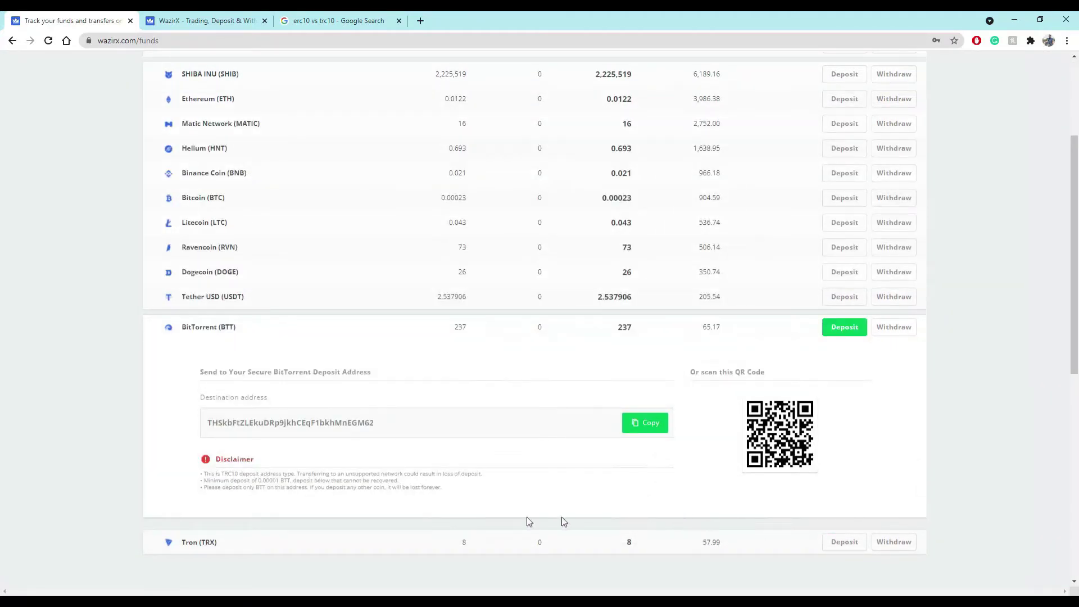
double_click(228, 474)
drag(258, 482, 292, 481)
Step: Acknowledge the memo warning, review Binance Coin's BEP2 deposit details, then collapse them
click(852, 173)
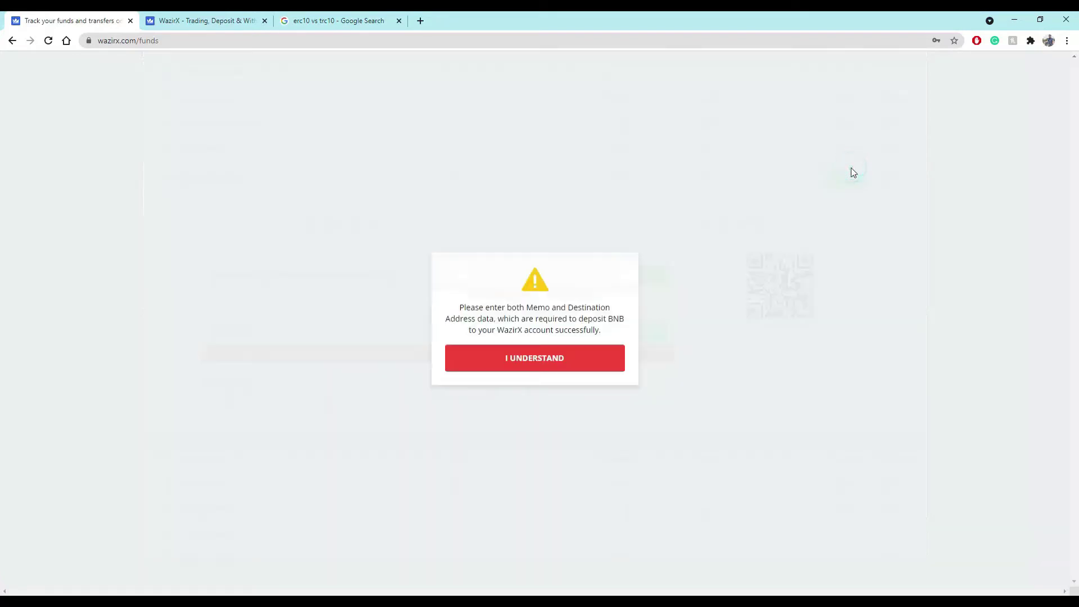
click(600, 367)
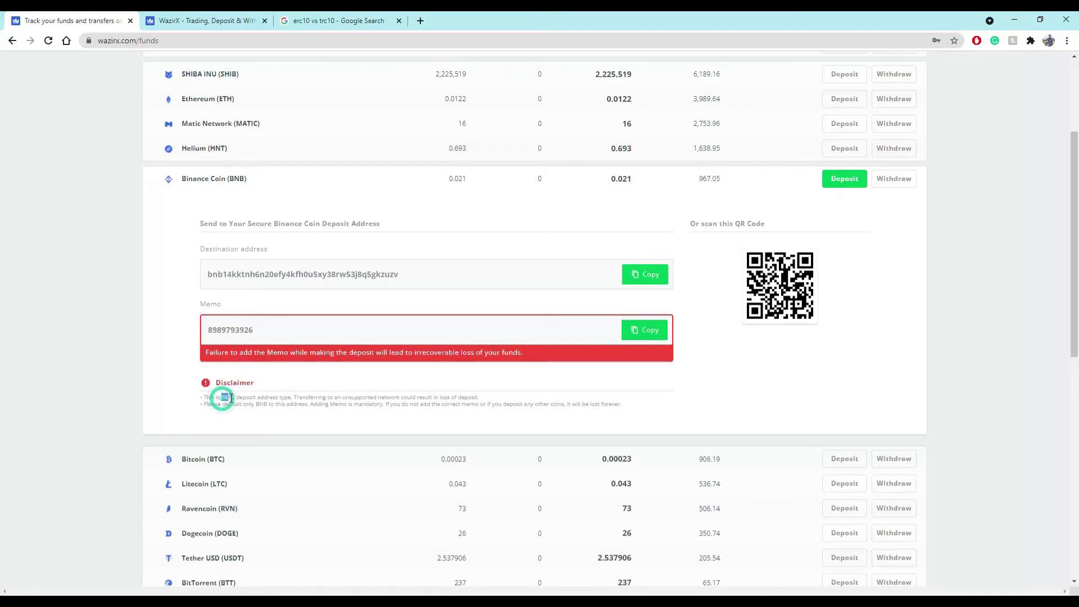
double_click(227, 398)
click(246, 424)
click(831, 179)
scroll(517, 259, up, 2)
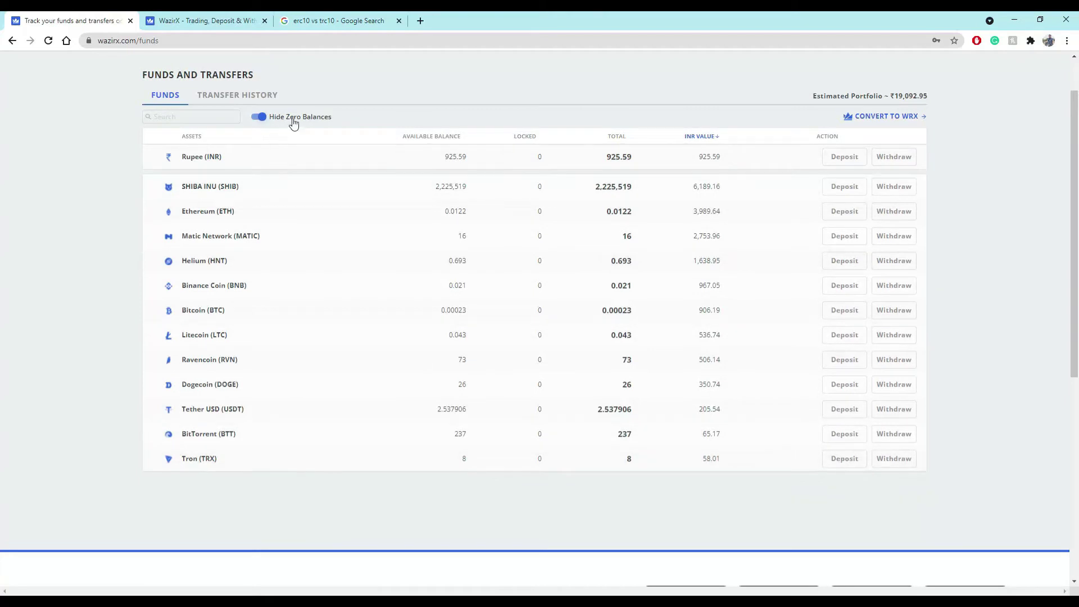
Step: Include zero-balance coins, view XRP deposit and withdrawal panels, then open Ravencoin's deposit panel
click(257, 119)
scroll(289, 168, down, 1)
scroll(289, 169, down, 2)
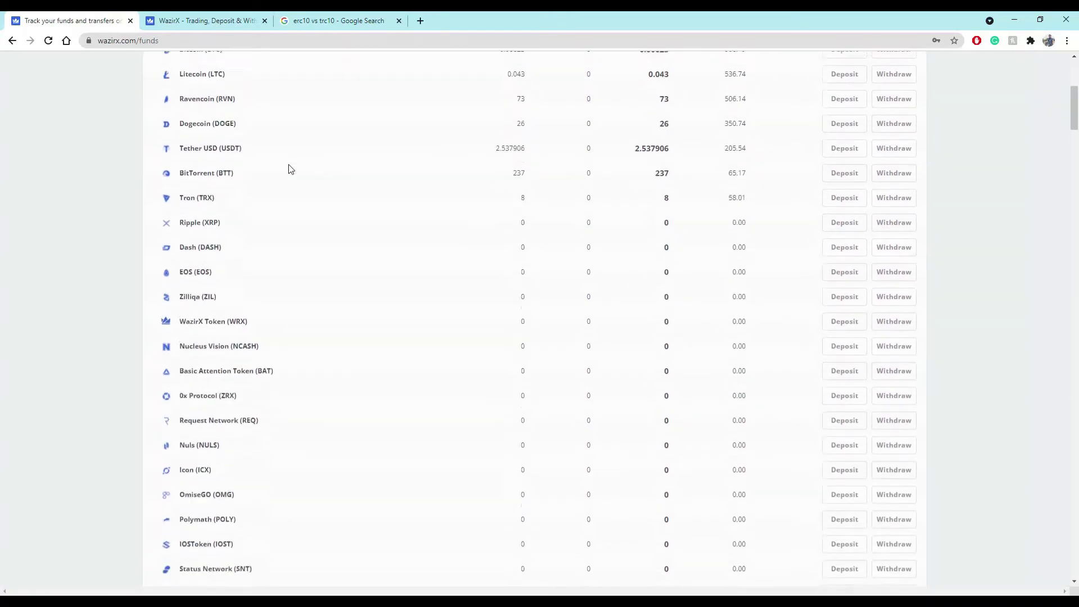
scroll(290, 170, down, 4)
scroll(927, 121, down, 5)
mouse_move(1075, 158)
mouse_down()
mouse_move(1075, 563)
mouse_move(1061, 150)
mouse_up()
scroll(1061, 150, up, 1)
scroll(1063, 143, up, 1)
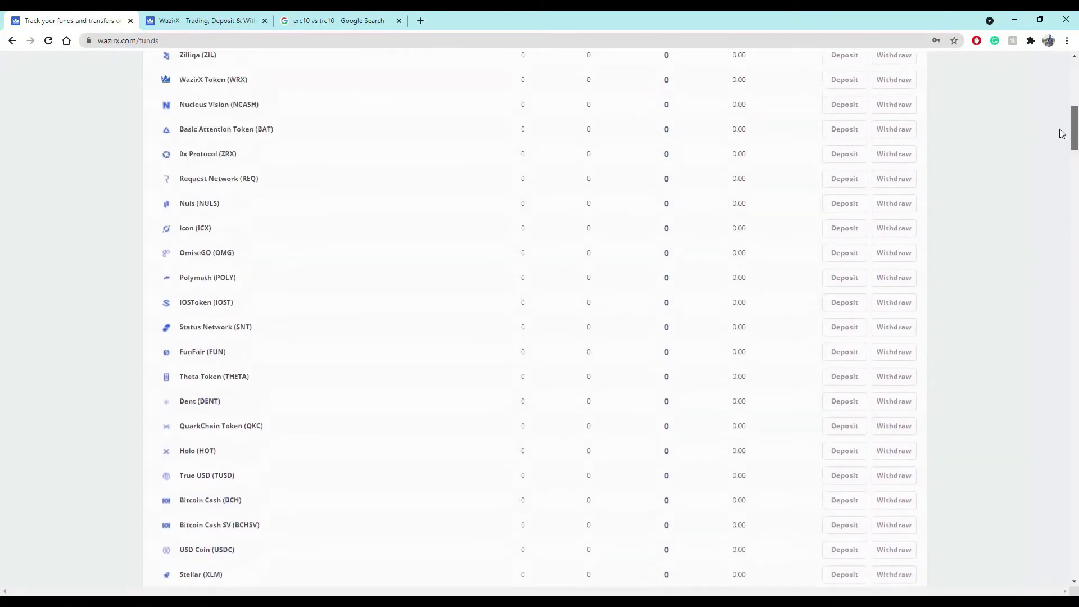
scroll(1062, 132, up, 1)
scroll(1016, 156, up, 3)
scroll(1016, 156, up, 2)
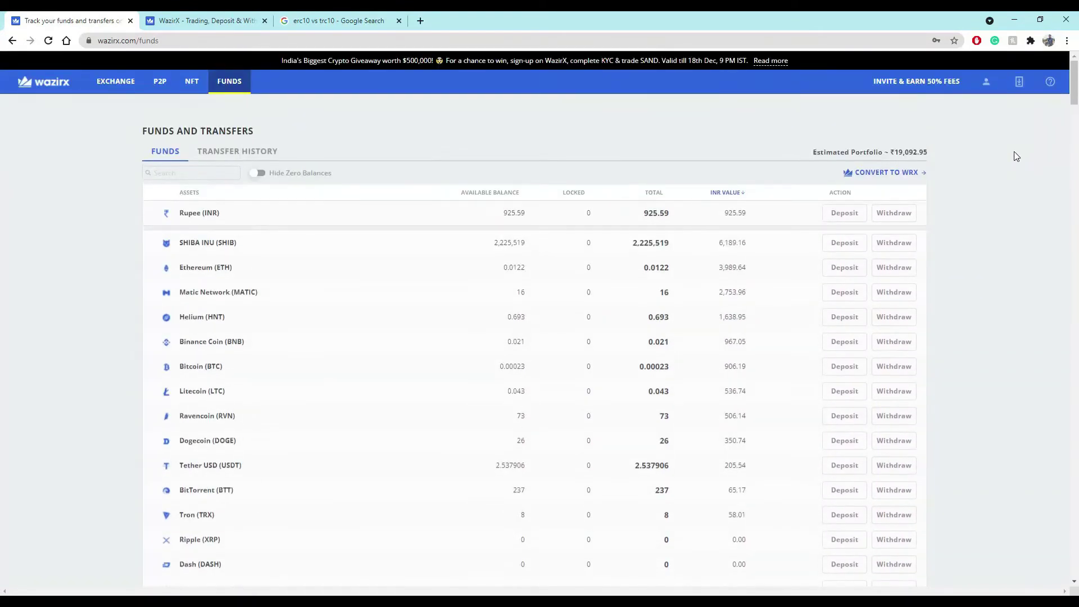
scroll(1016, 156, down, 1)
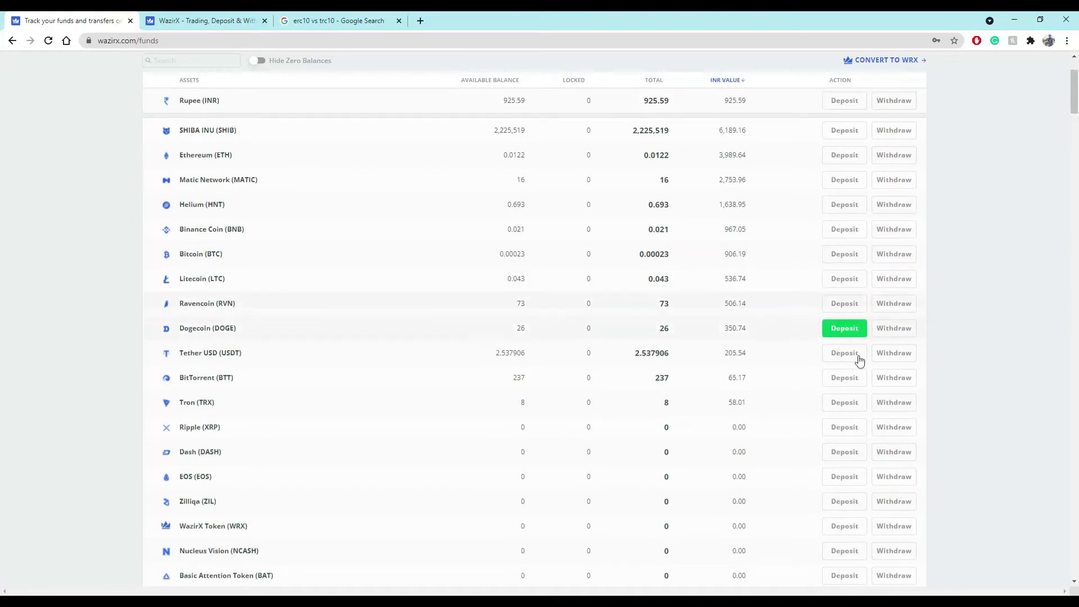
click(850, 433)
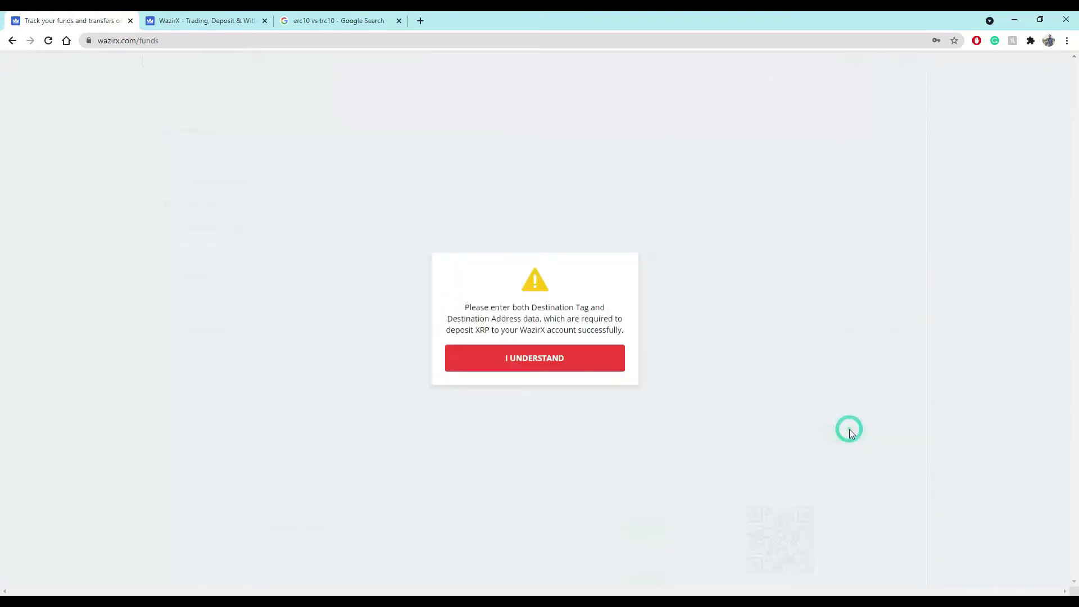
click(595, 366)
scroll(556, 413, down, 1)
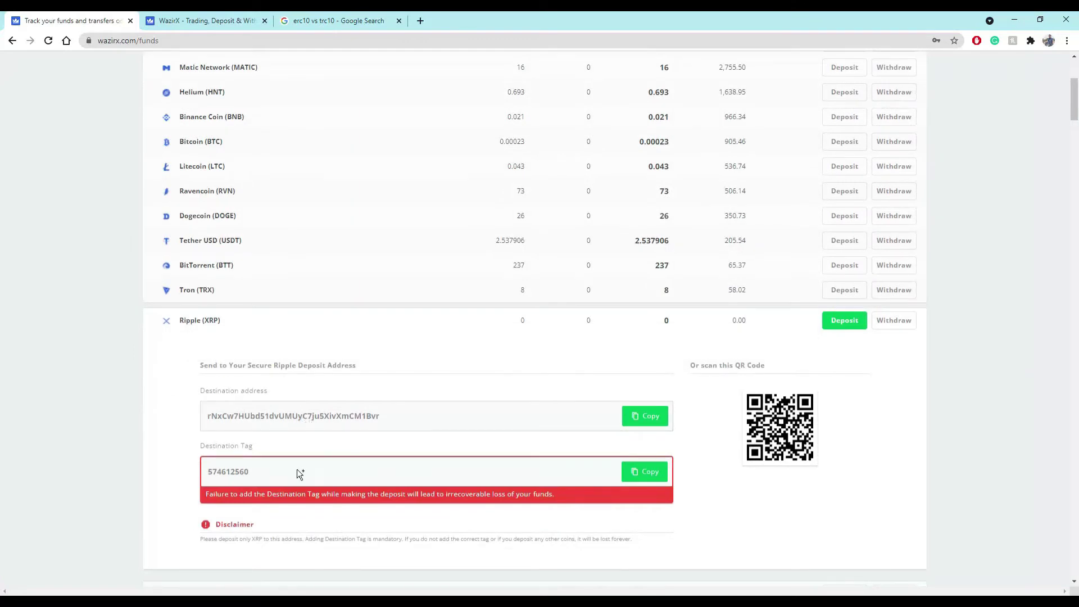
scroll(843, 303, down, 1)
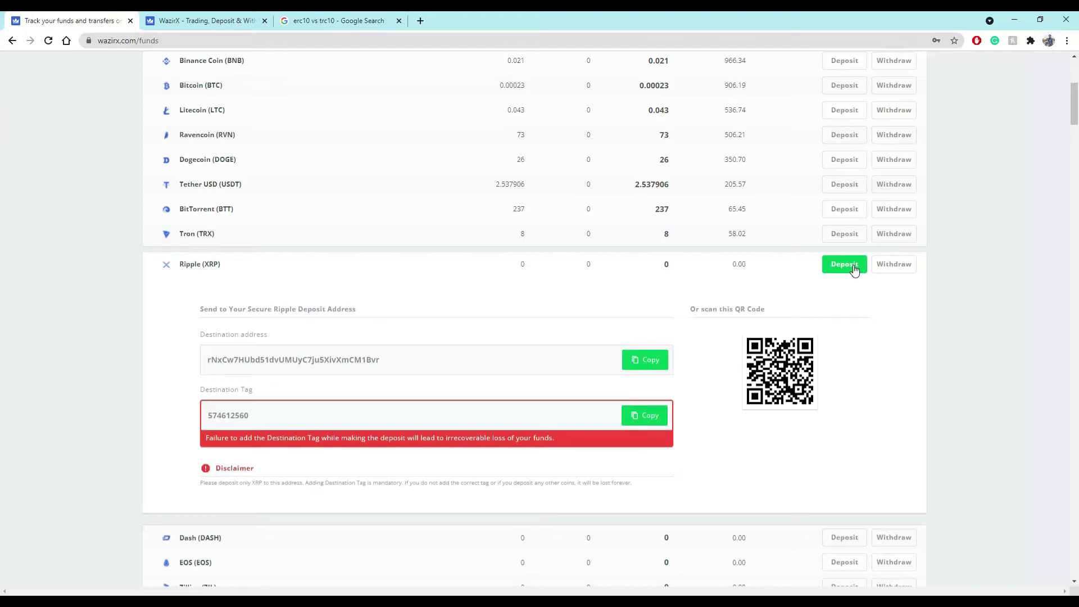
click(896, 265)
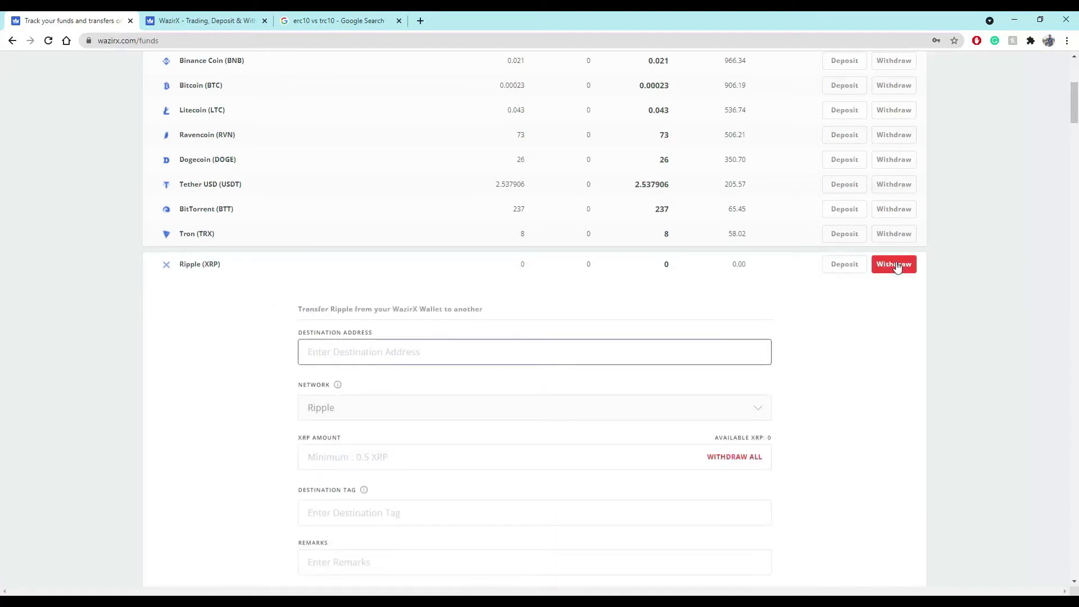
scroll(896, 266, up, 3)
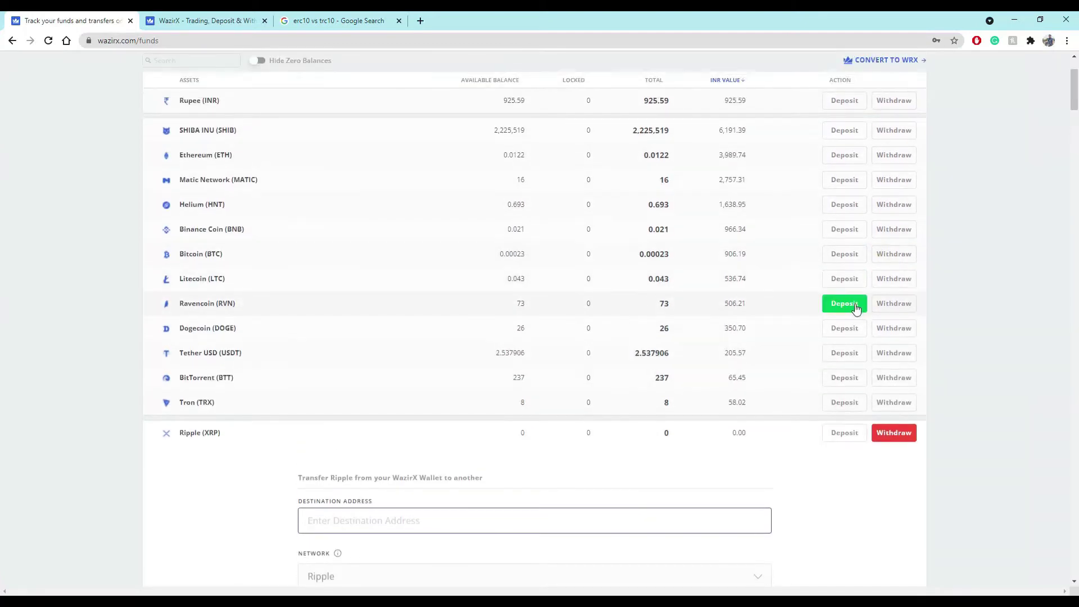
click(846, 306)
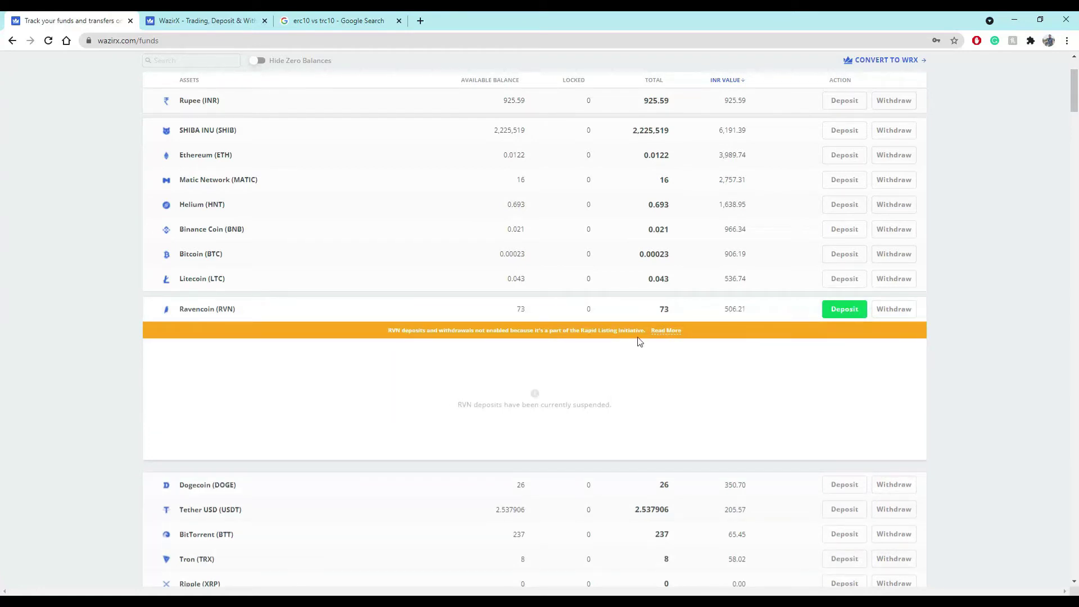
Step: Open the Rapid Listing article and highlight the no-deposits, no-ETA and trade-or-HODL quotes
click(841, 486)
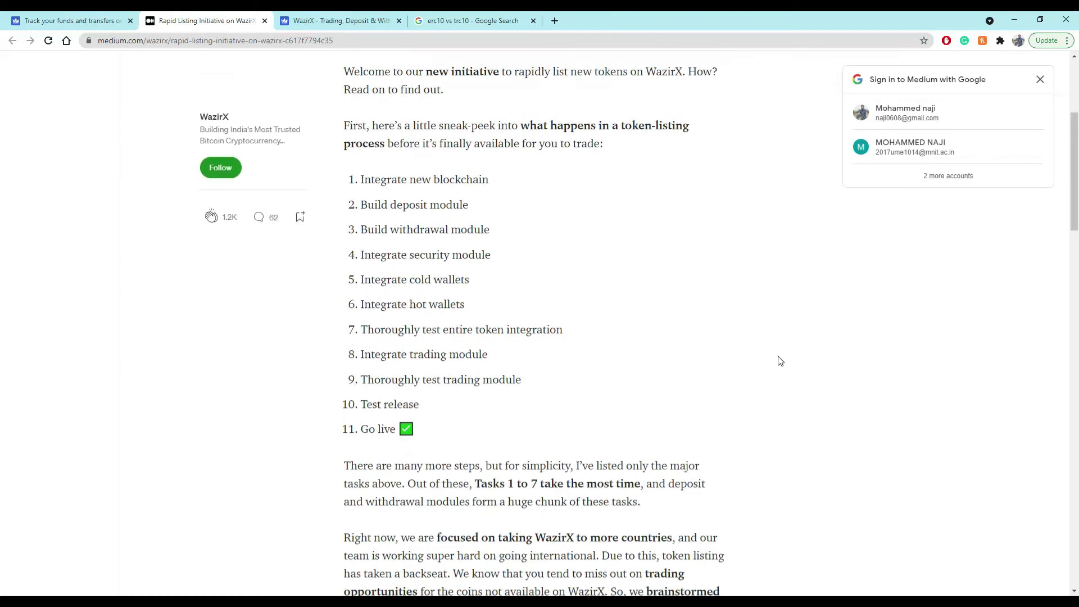
scroll(780, 361, down, 5)
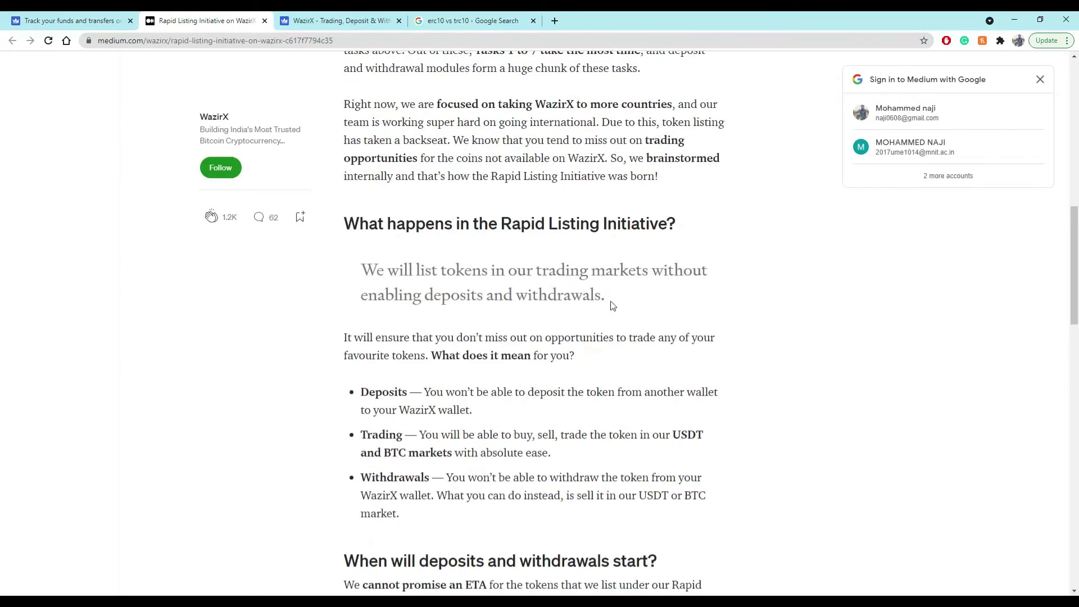
drag(609, 302, 367, 273)
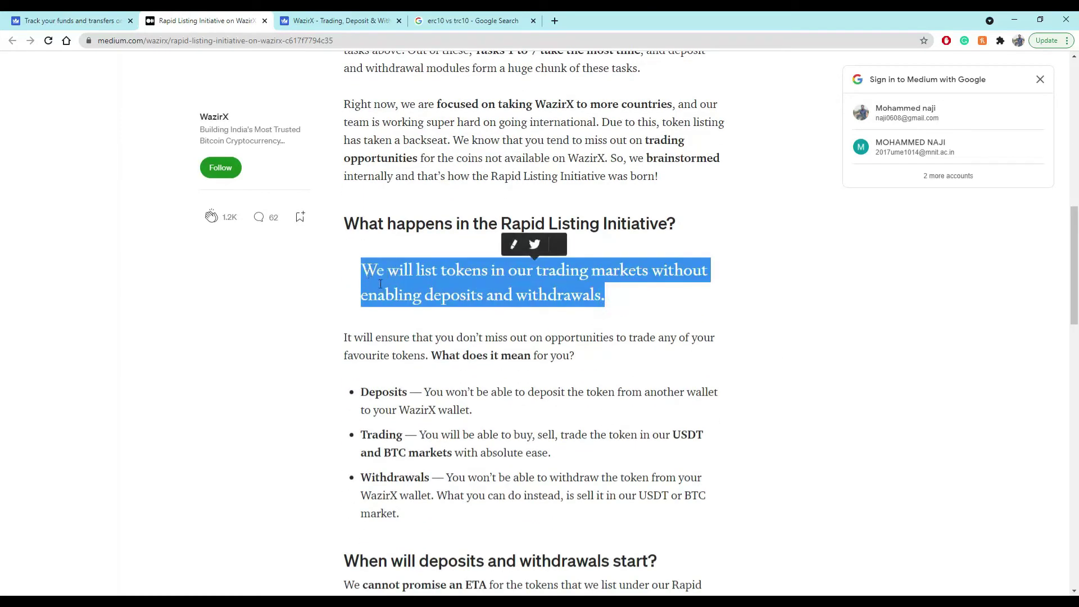
scroll(411, 319, down, 2)
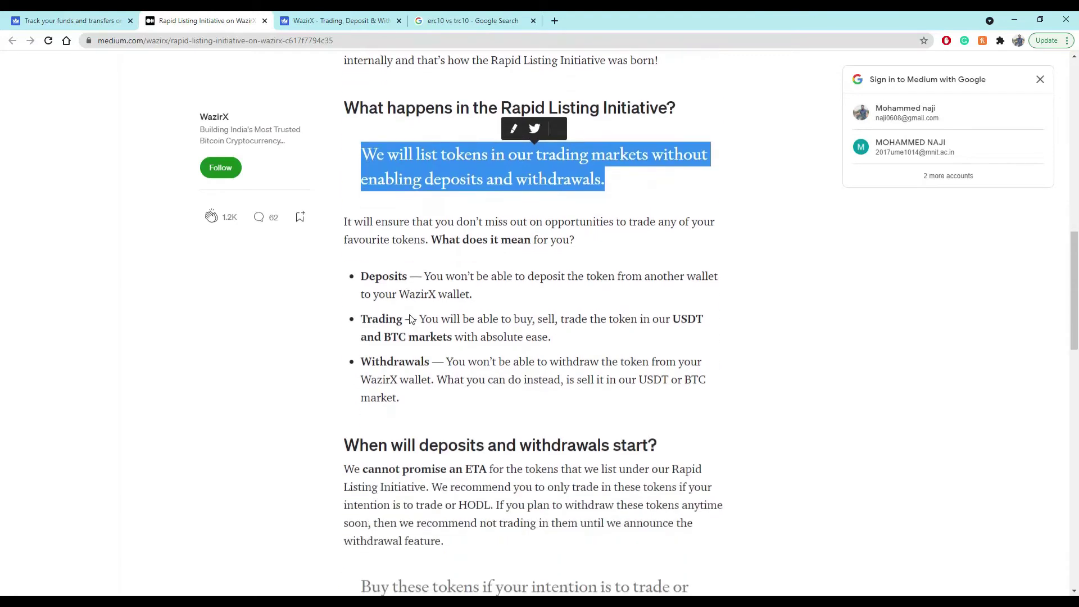
scroll(411, 318, down, 1)
scroll(397, 337, down, 1)
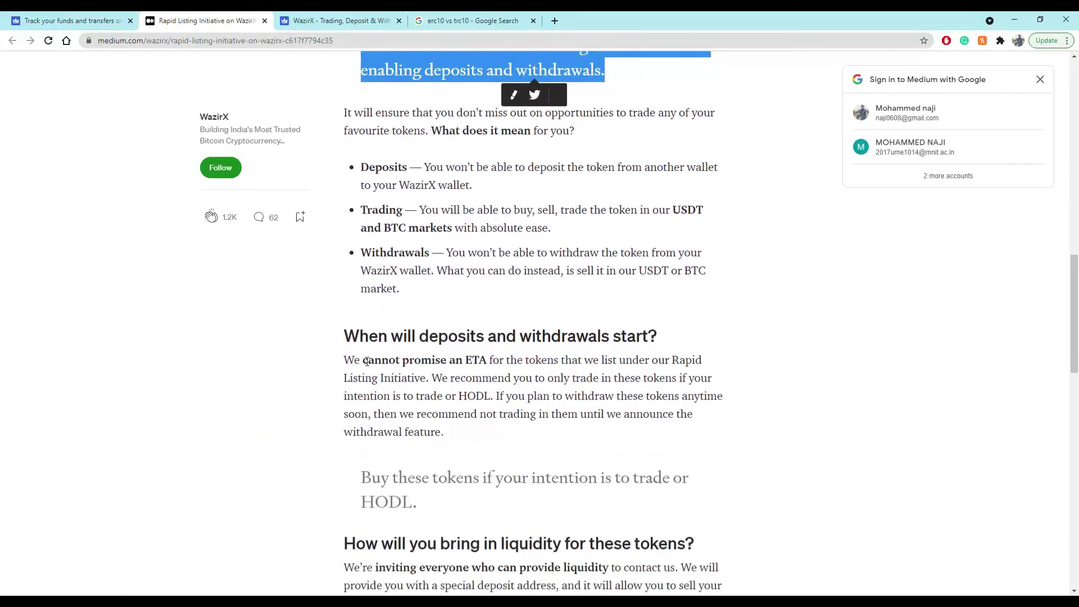
drag(365, 360, 487, 360)
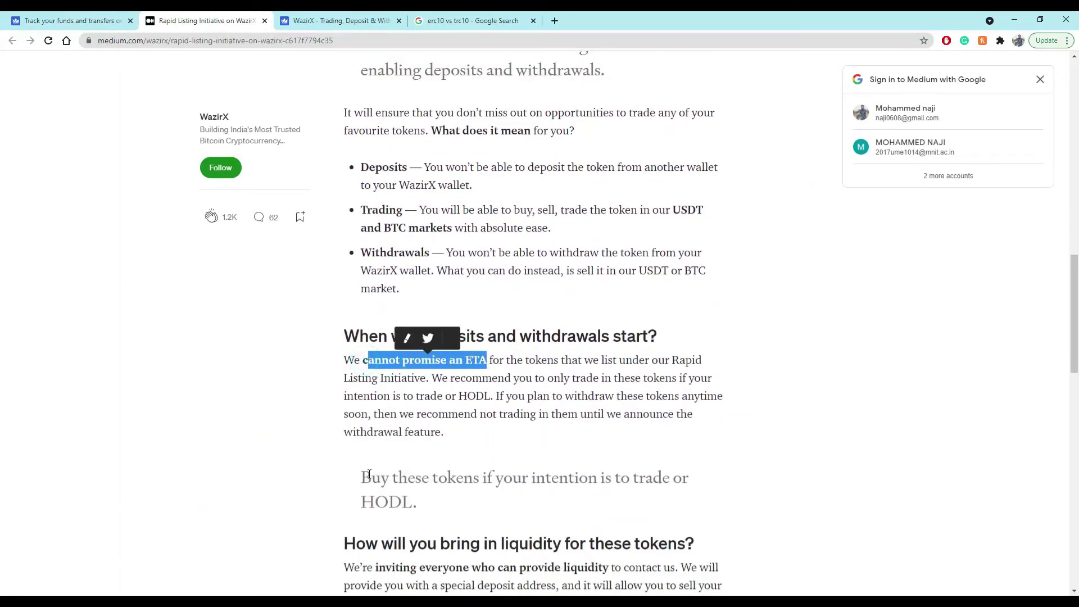
drag(368, 475, 415, 503)
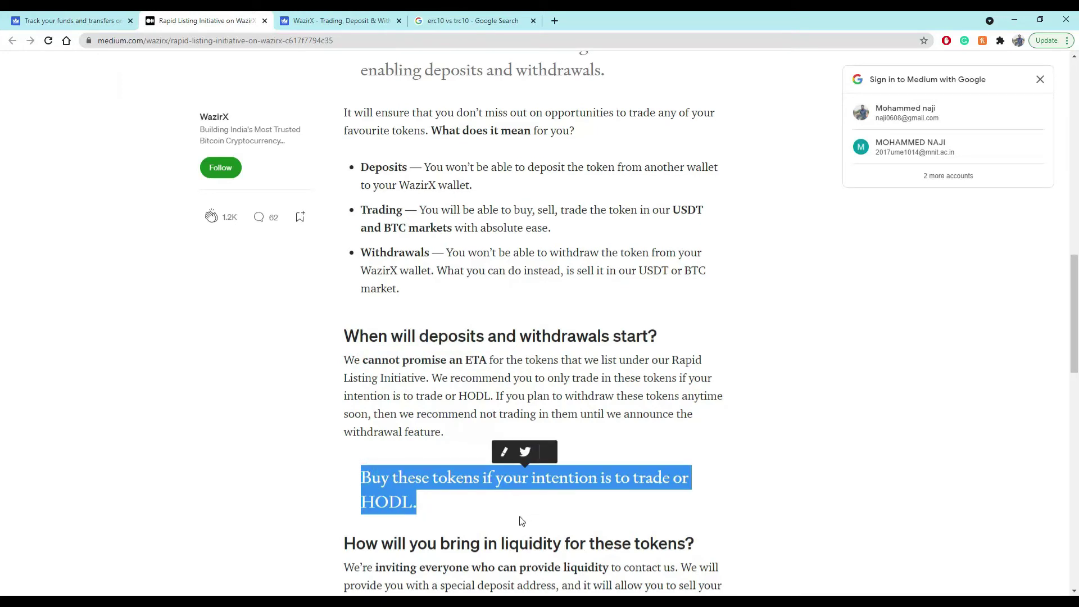
Step: Switch to the WazirX Deposit & Withdrawal Fees page tab
click(372, 15)
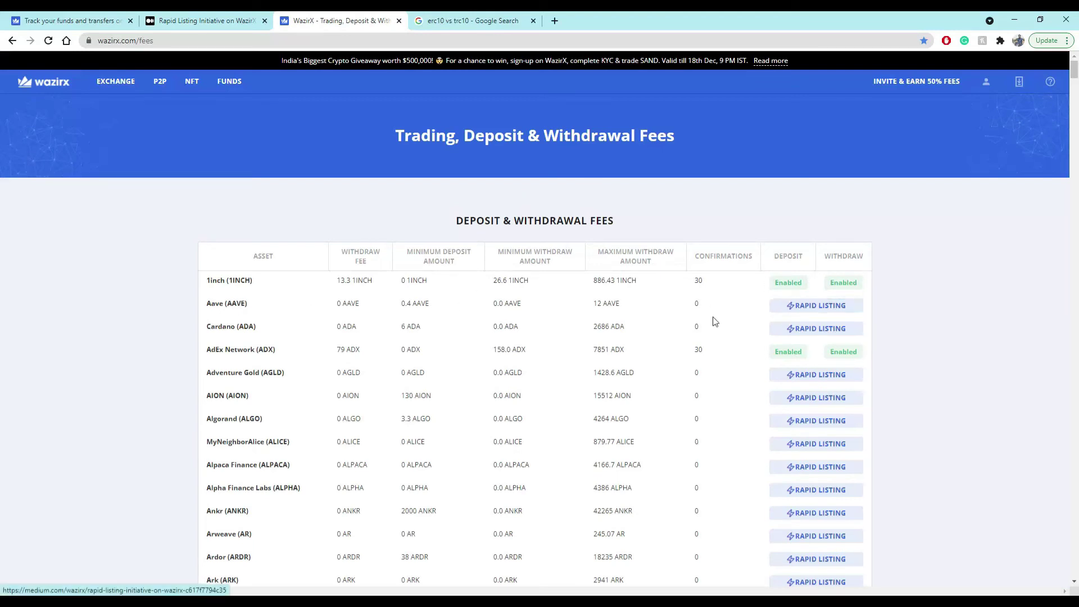
scroll(757, 317, down, 2)
scroll(757, 319, down, 2)
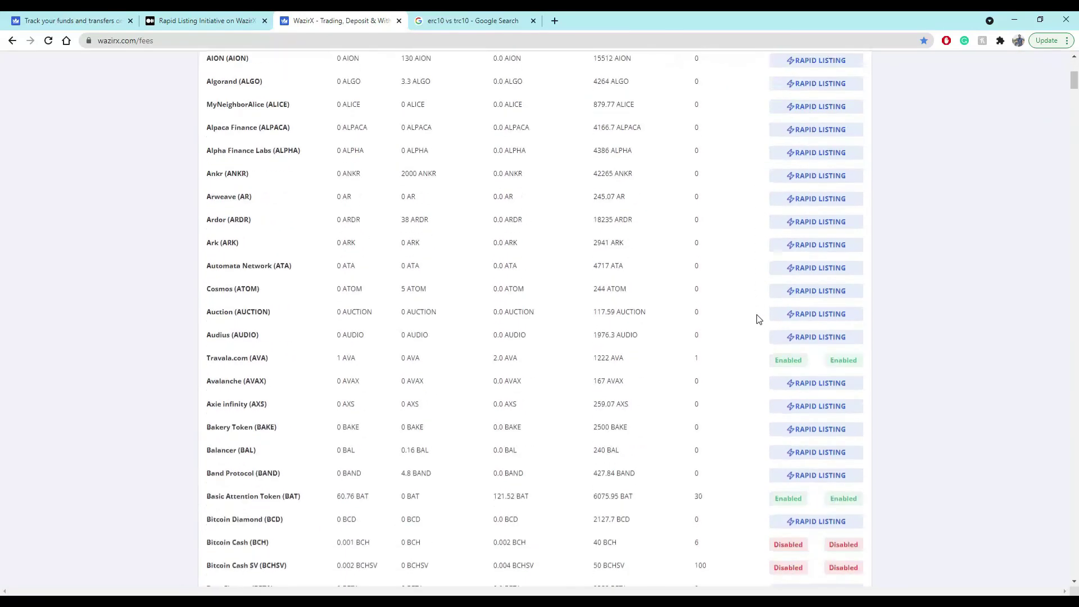
scroll(757, 318, down, 1)
scroll(758, 319, down, 1)
scroll(758, 319, down, 1)
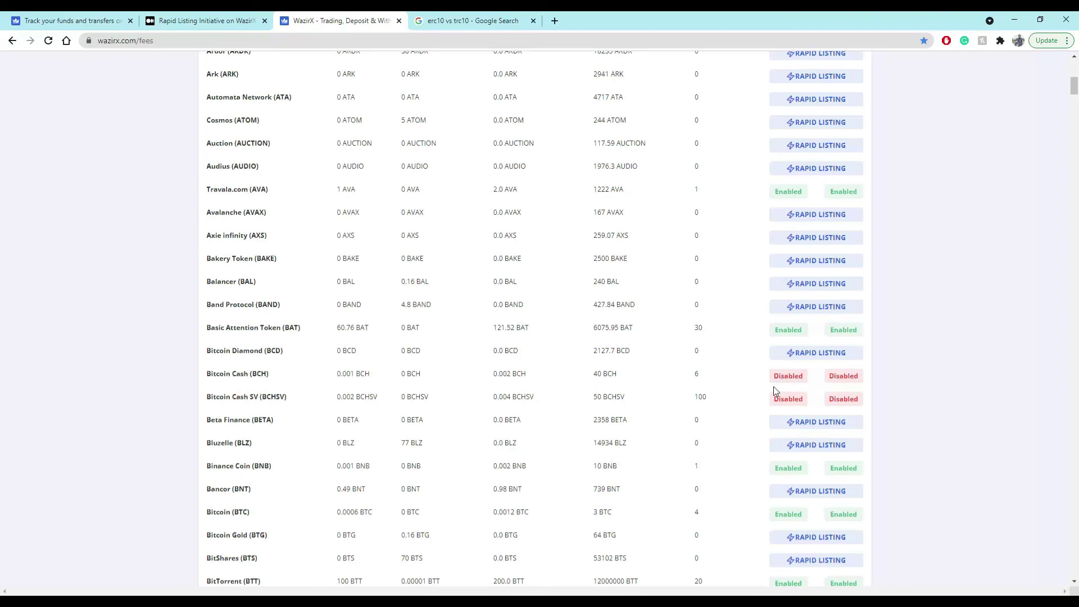
scroll(700, 397, down, 3)
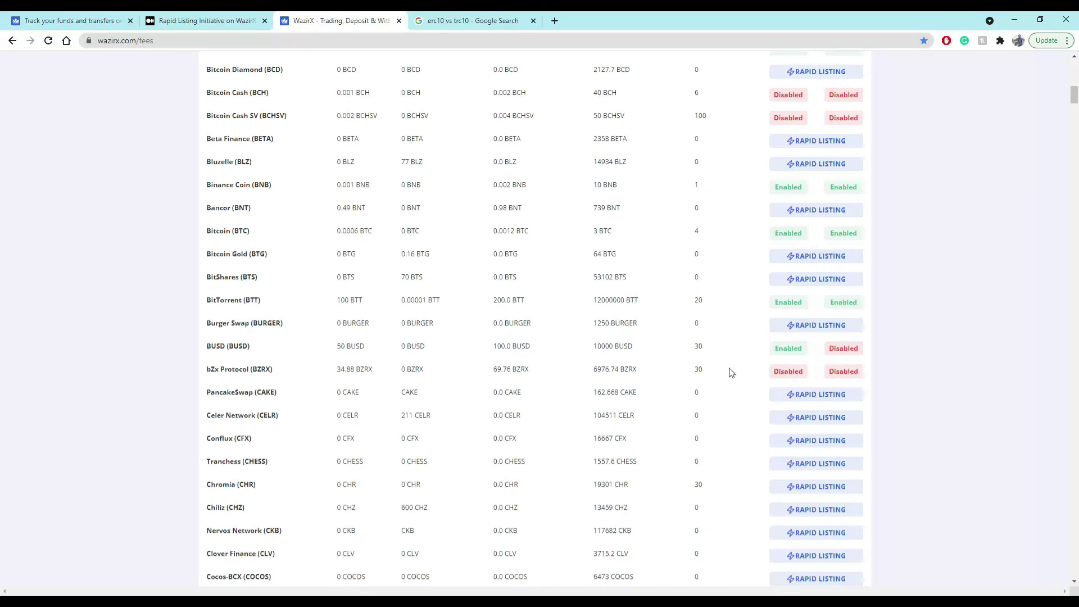
scroll(730, 372, down, 3)
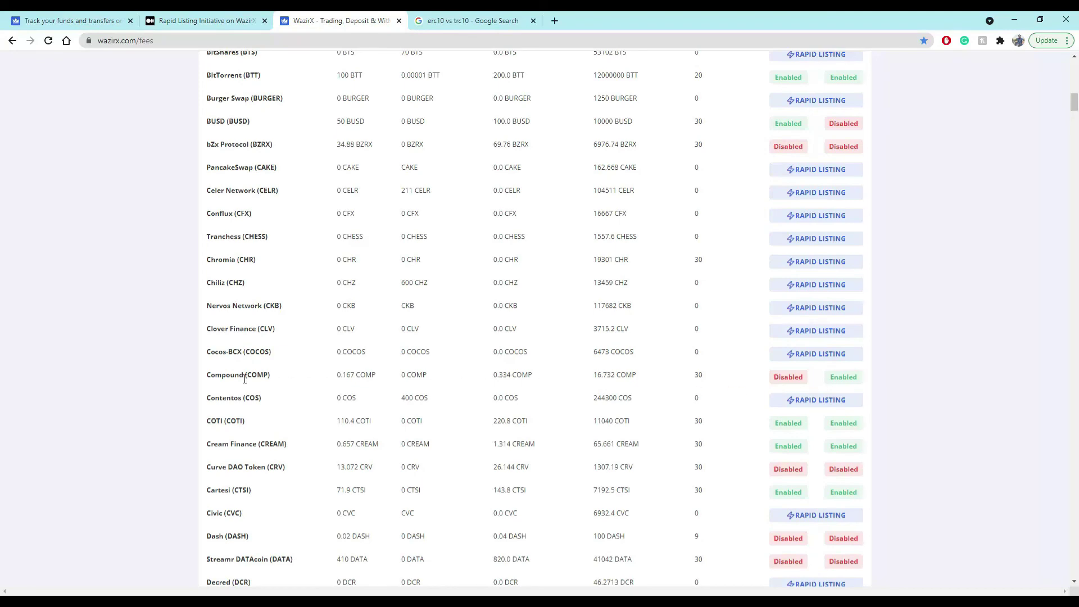
drag(1075, 103, 1074, 193)
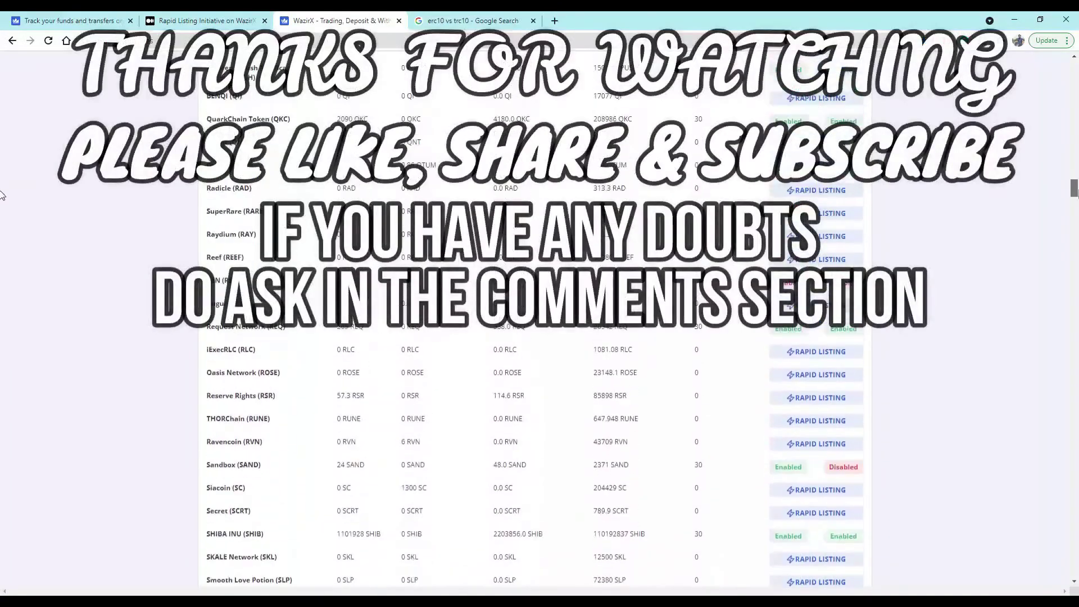
drag(3, 198, 2, 241)
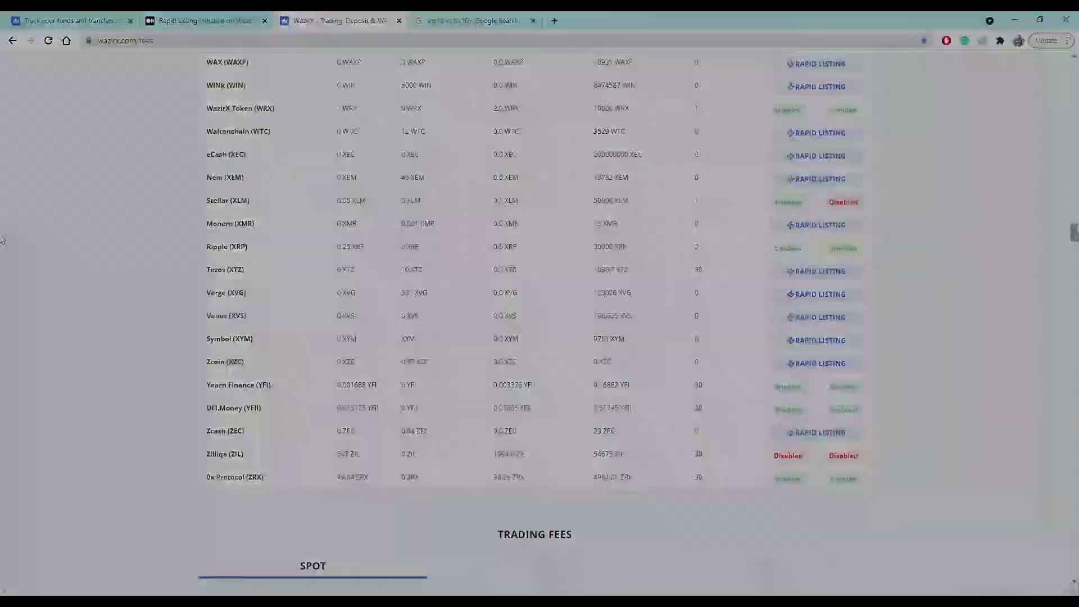